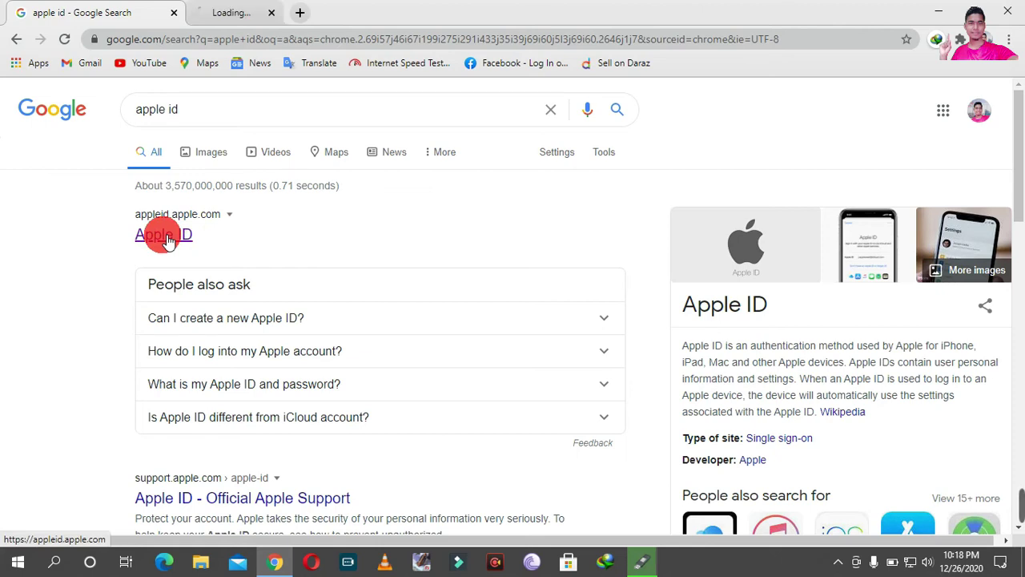
Step: Bring up appleid.apple.com in its tab and scroll to the 'Create your Apple ID' section
{"action": "left_click", "coordinate": [269, 9]}
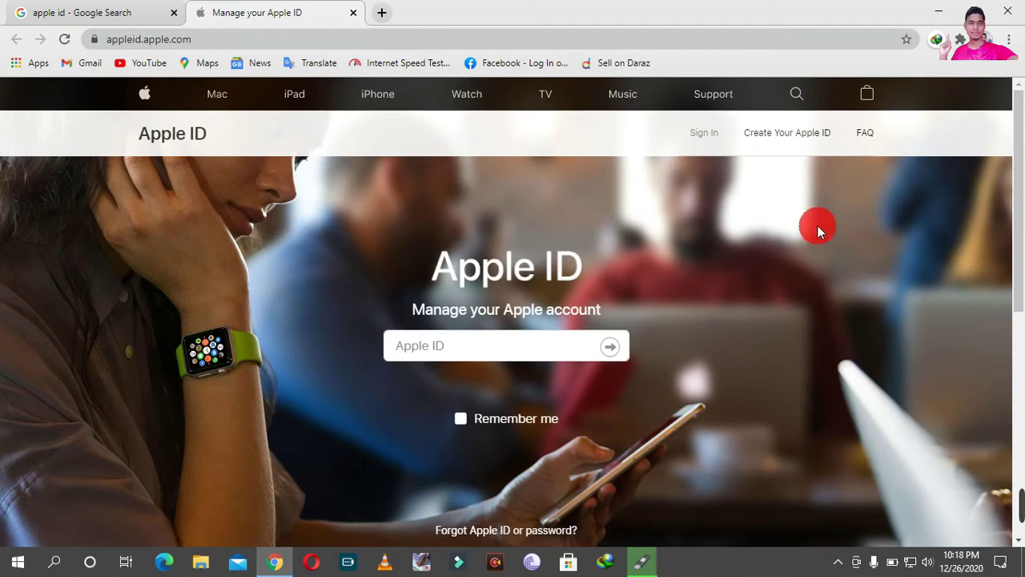
{"action": "scroll", "coordinate": [1014, 153], "scroll_direction": "down", "scroll_amount": 1}
{"action": "scroll", "coordinate": [1013, 153], "scroll_direction": "up", "scroll_amount": 1}
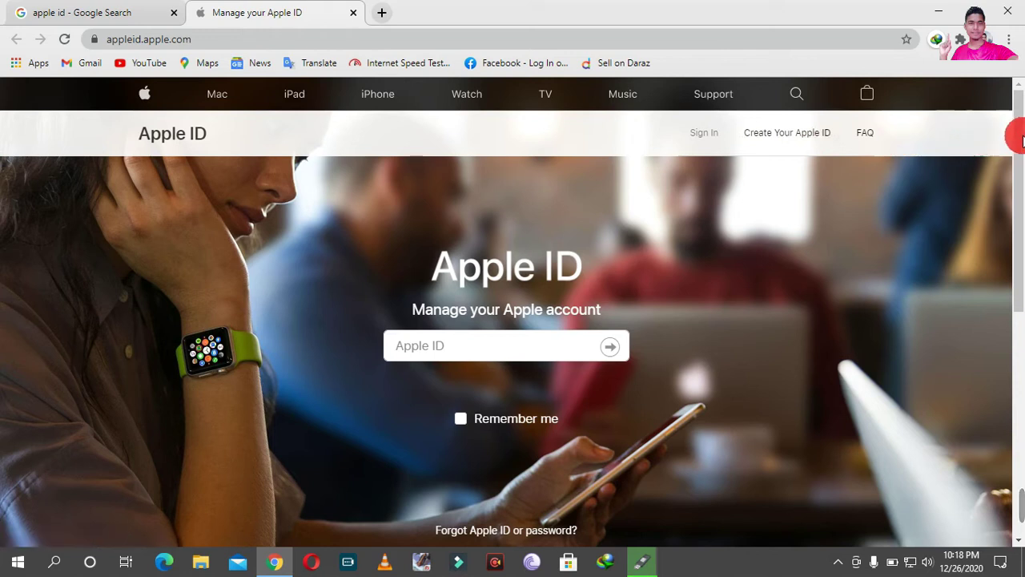
{"action": "scroll", "coordinate": [858, 327], "scroll_direction": "down", "scroll_amount": 5}
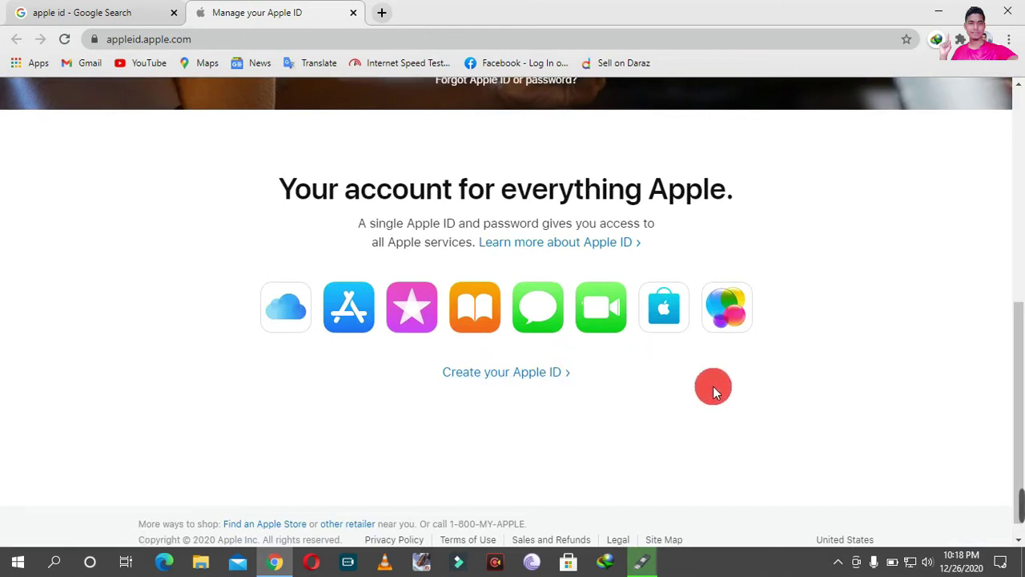
{"action": "scroll", "coordinate": [623, 407], "scroll_direction": "up", "scroll_amount": 5}
{"action": "scroll", "coordinate": [622, 400], "scroll_direction": "down", "scroll_amount": 5}
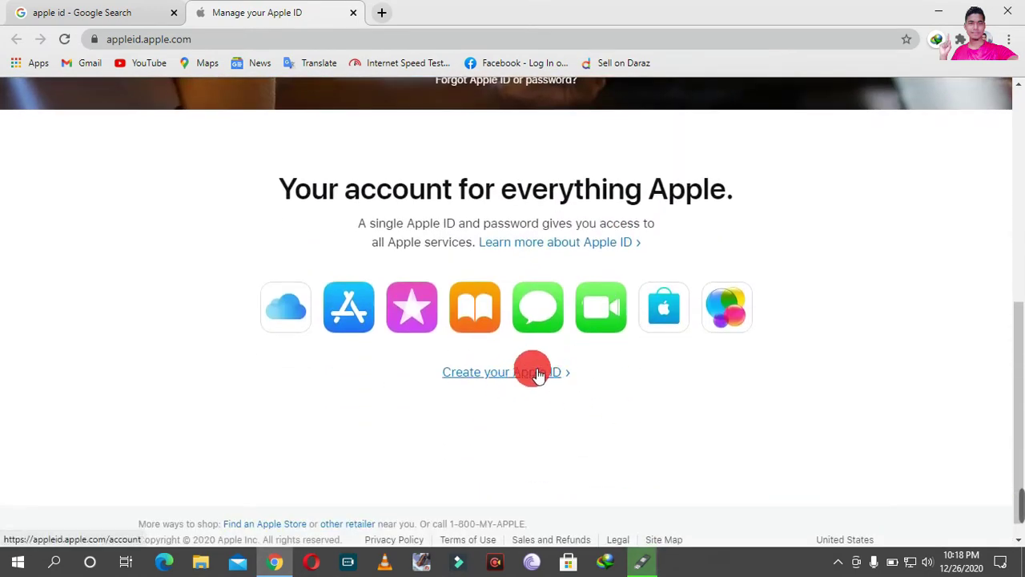
Step: Open the Create Your Apple ID form and enter the first and last name
{"action": "left_click", "coordinate": [537, 373]}
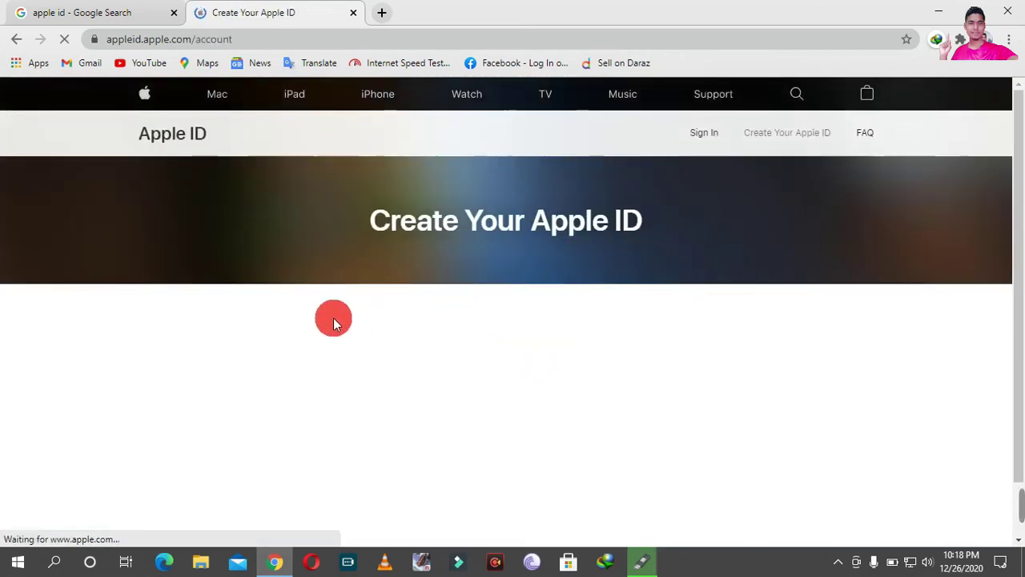
{"action": "scroll", "coordinate": [531, 270], "scroll_direction": "down", "scroll_amount": 1}
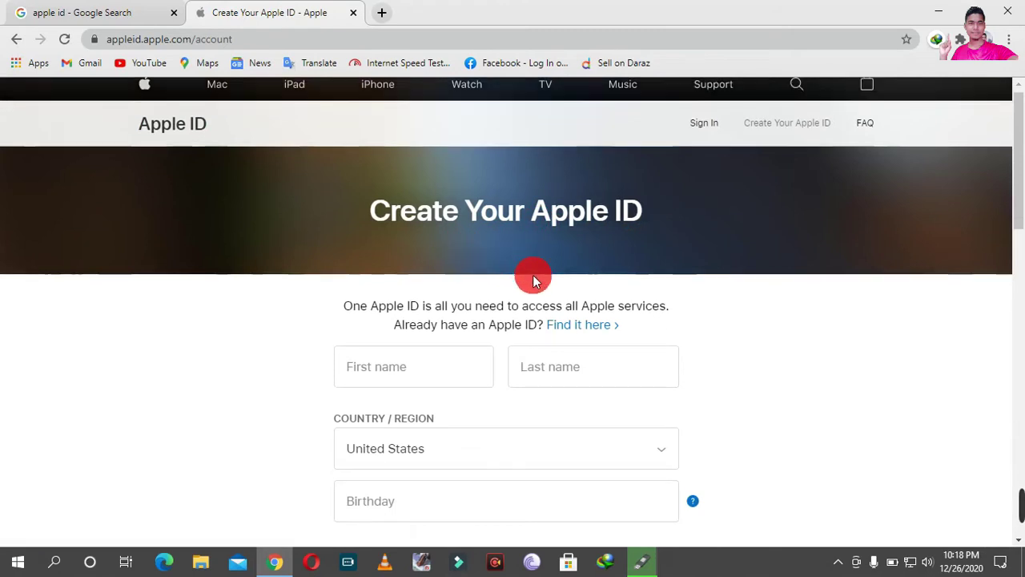
{"action": "scroll", "coordinate": [821, 256], "scroll_direction": "down", "scroll_amount": 1}
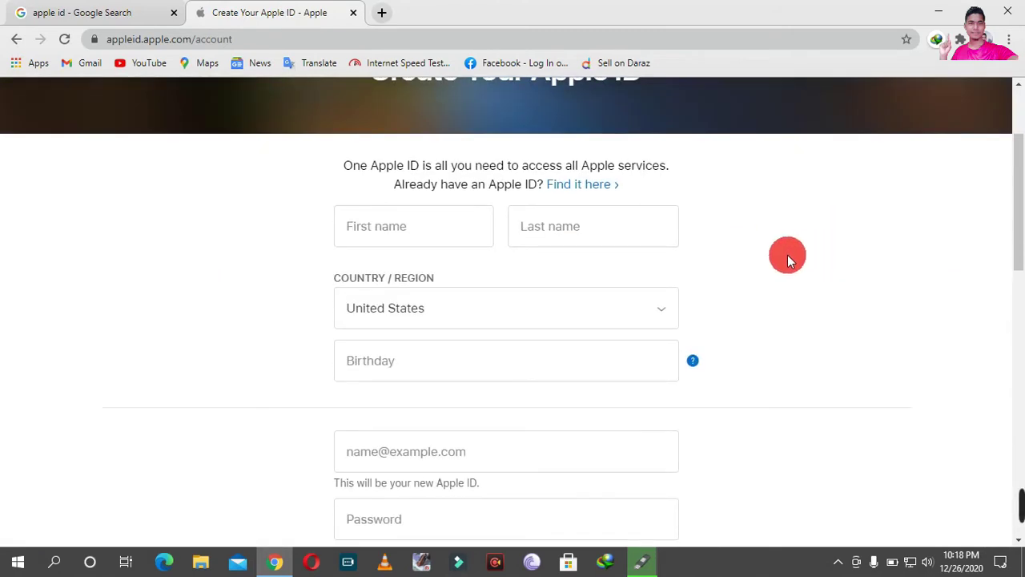
{"action": "left_click", "coordinate": [380, 227]}
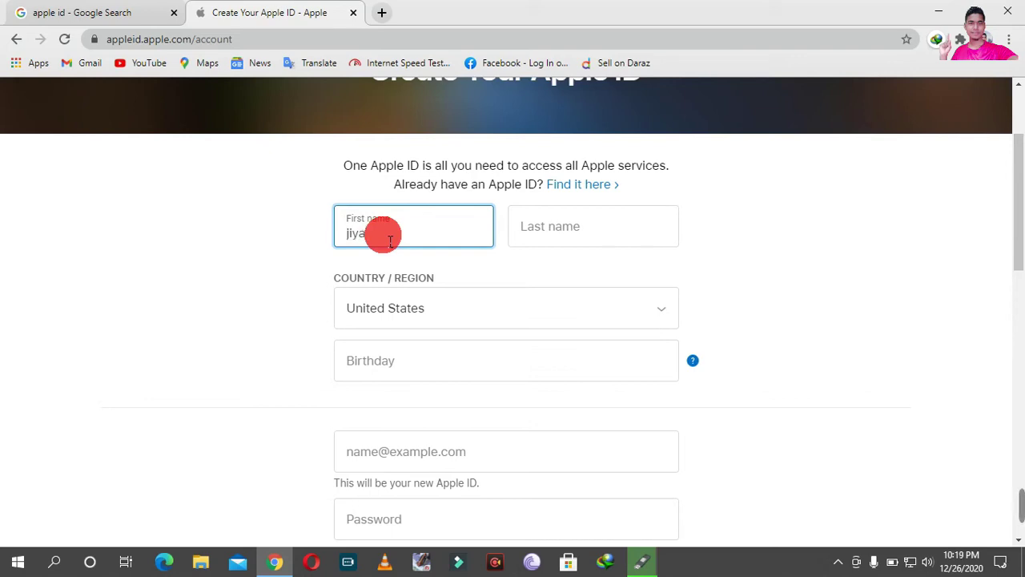
{"action": "left_click", "coordinate": [555, 237]}
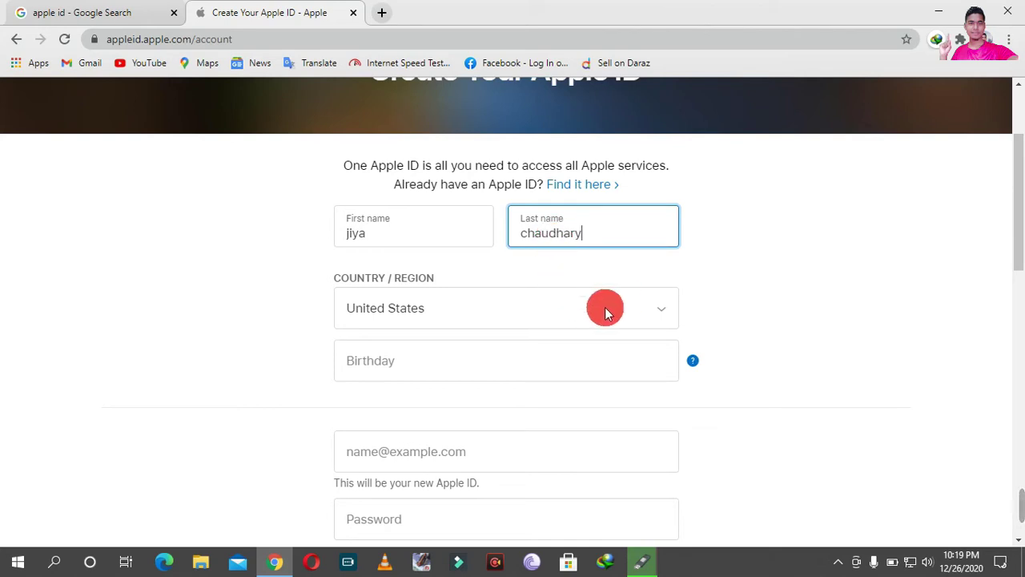
Step: Choose Nepal in the Country/Region dropdown
{"action": "left_click", "coordinate": [651, 312]}
{"action": "scroll", "coordinate": [600, 197], "scroll_direction": "down", "scroll_amount": 3}
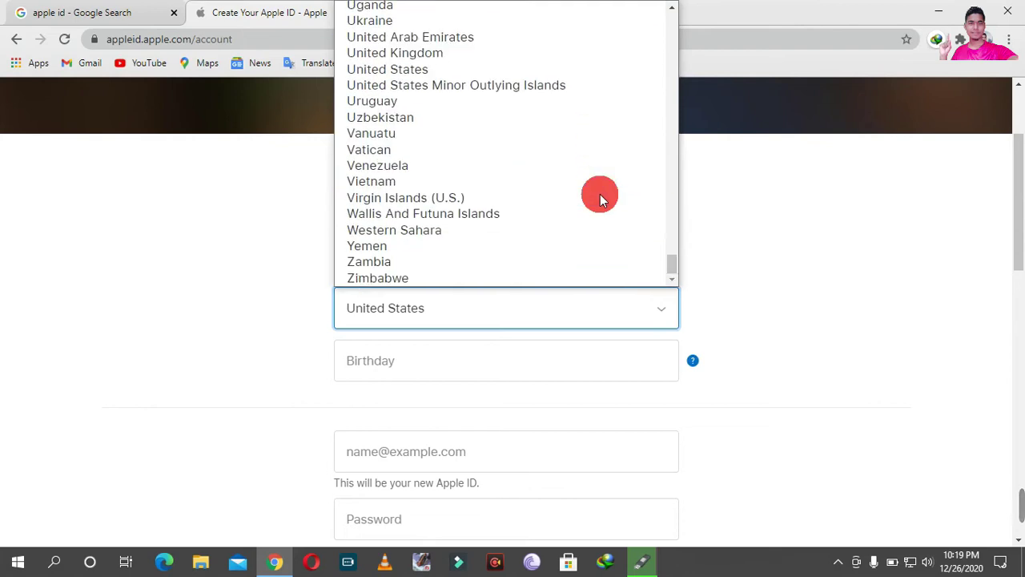
{"action": "scroll", "coordinate": [599, 197], "scroll_direction": "up", "scroll_amount": 6}
{"action": "scroll", "coordinate": [600, 194], "scroll_direction": "up", "scroll_amount": 10}
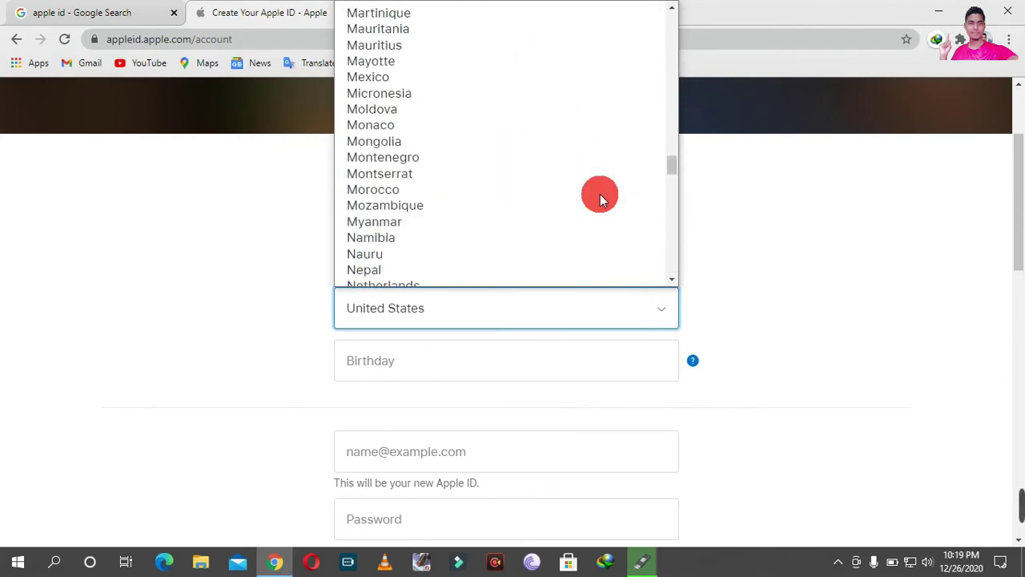
{"action": "left_click", "coordinate": [473, 272]}
{"action": "scroll", "coordinate": [633, 273], "scroll_direction": "down", "scroll_amount": 1}
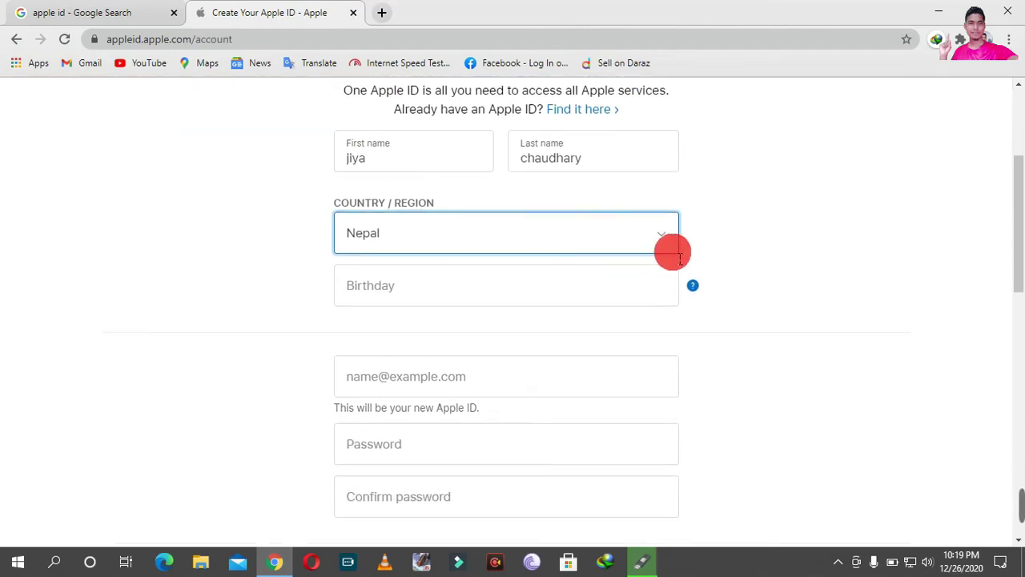
{"action": "left_click", "coordinate": [560, 282]}
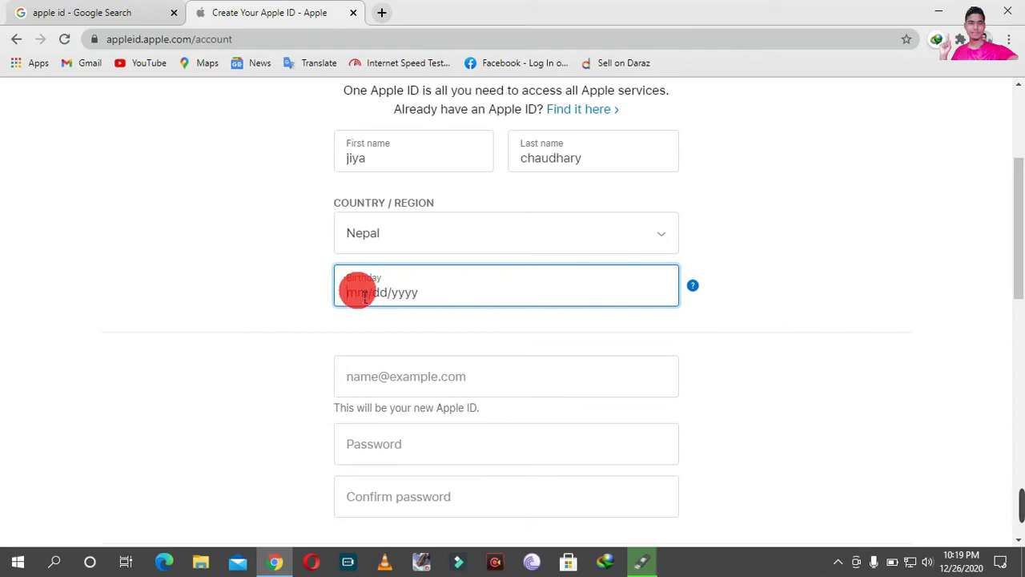
Step: Type 01/30/2000 into the Birthday field
{"action": "type", "text": "0"}
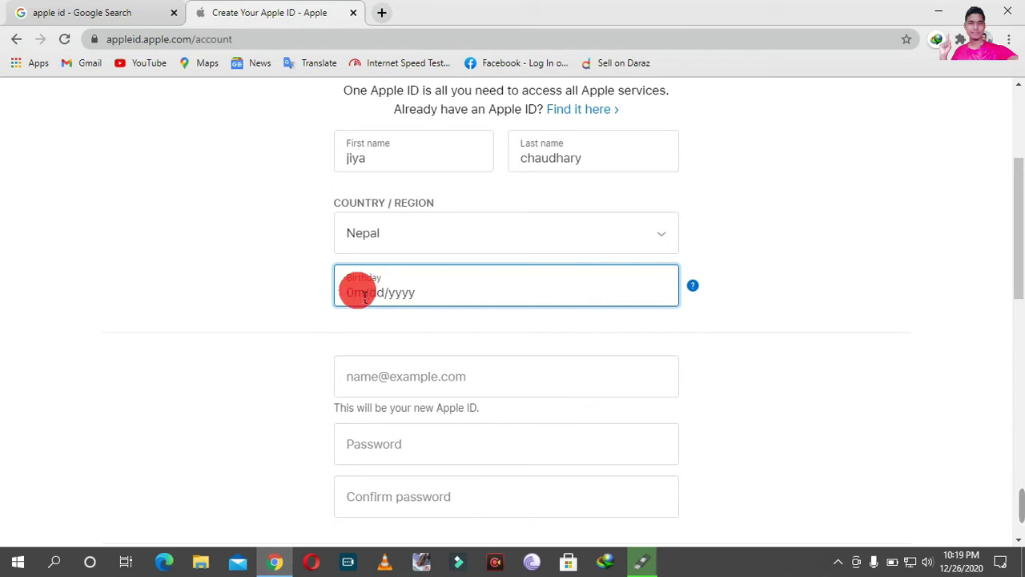
{"action": "scroll", "coordinate": [363, 295], "scroll_direction": "down", "scroll_amount": 2}
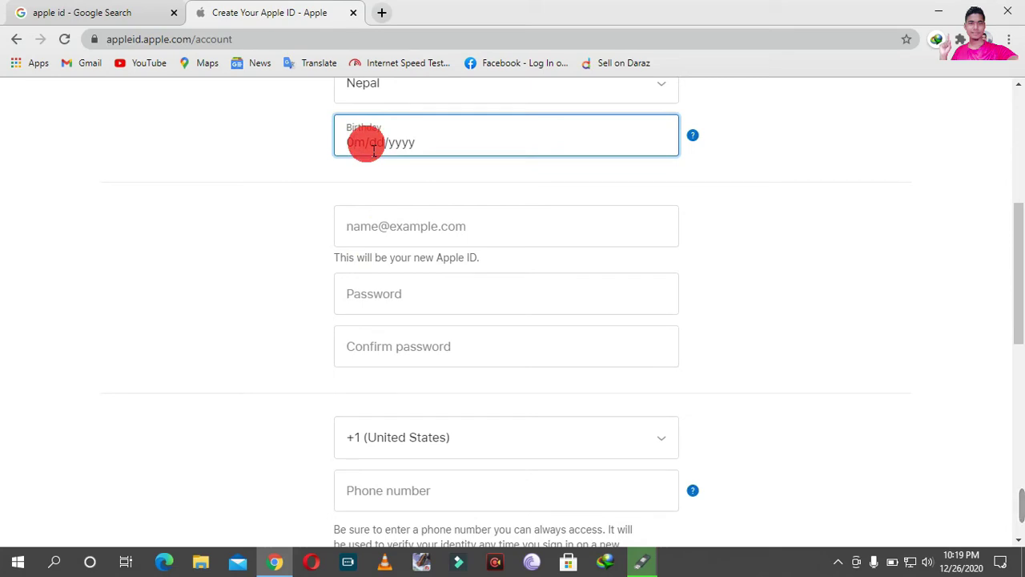
{"action": "type", "text": "1/30/2000"}
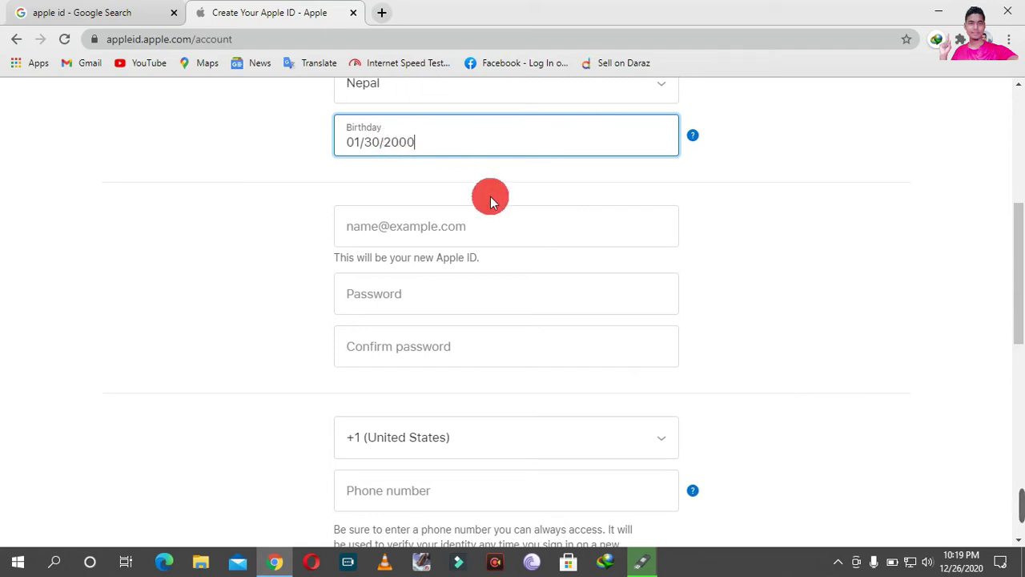
{"action": "scroll", "coordinate": [520, 200], "scroll_direction": "down", "scroll_amount": 1}
{"action": "scroll", "coordinate": [577, 216], "scroll_direction": "up", "scroll_amount": 1}
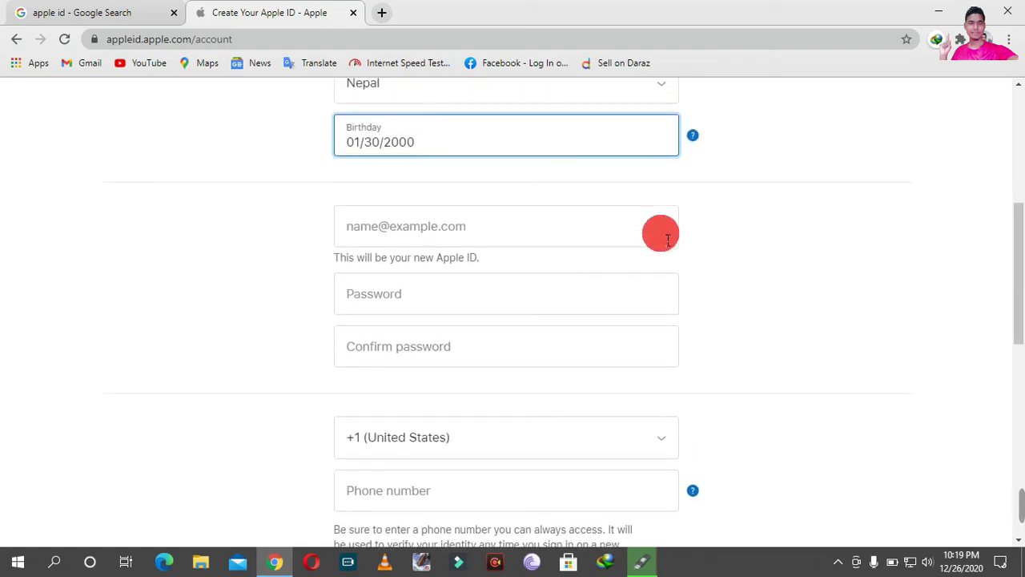
{"action": "left_click", "coordinate": [512, 233]}
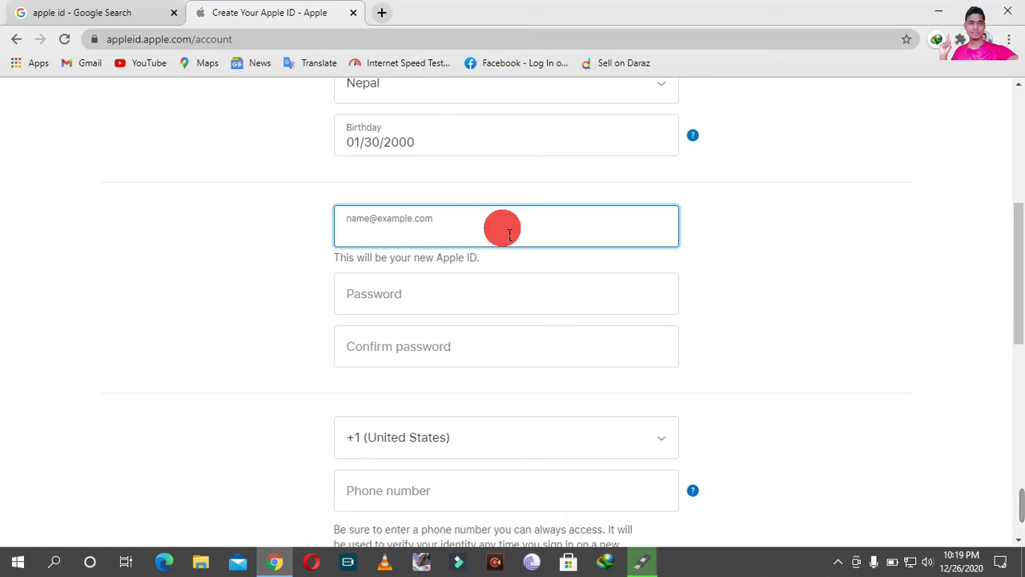
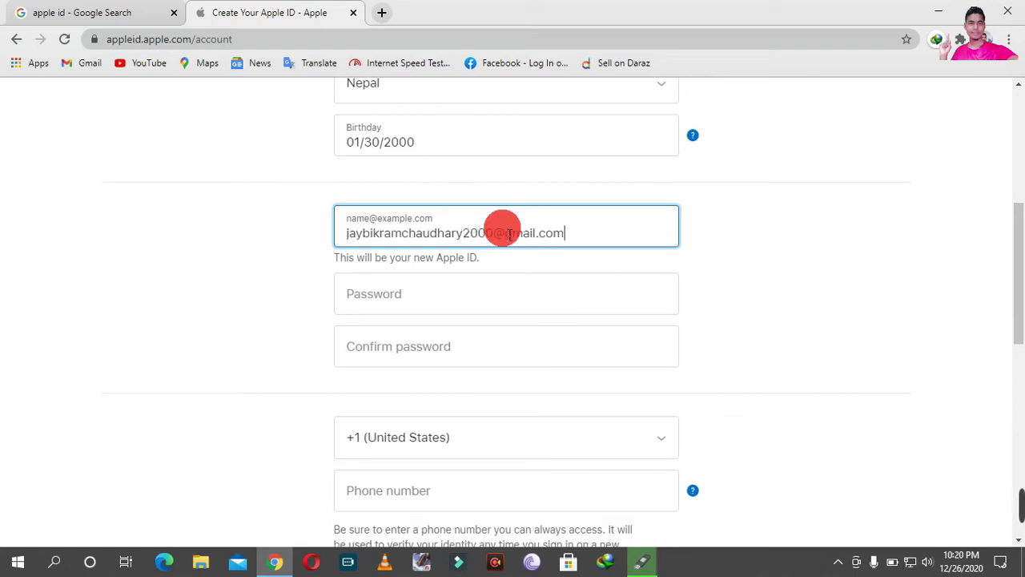
Step: Enter the e-mail address for the new Apple ID and the account password in both password fields
{"action": "left_click", "coordinate": [505, 286]}
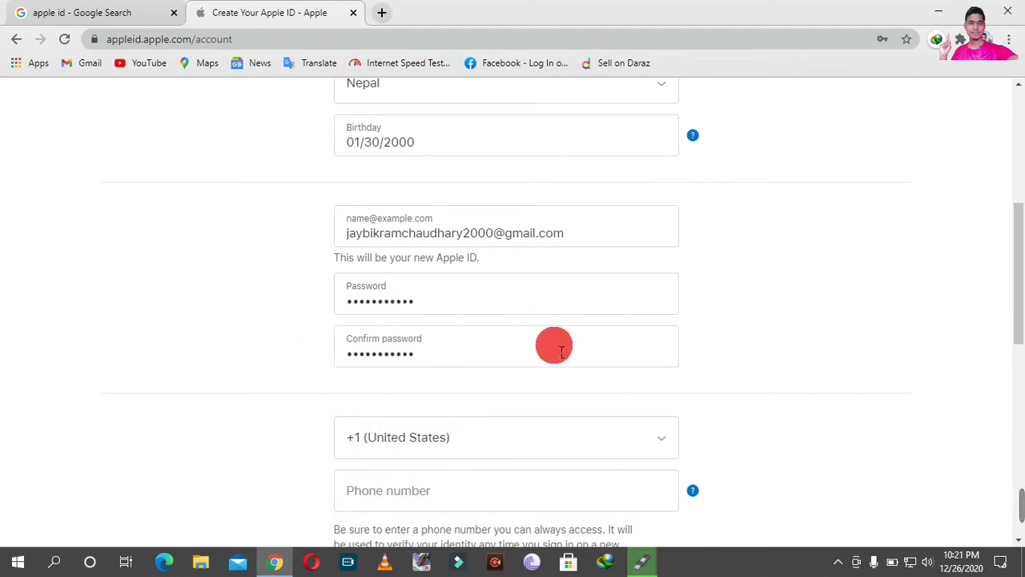
{"action": "scroll", "coordinate": [560, 348], "scroll_direction": "down", "scroll_amount": 1}
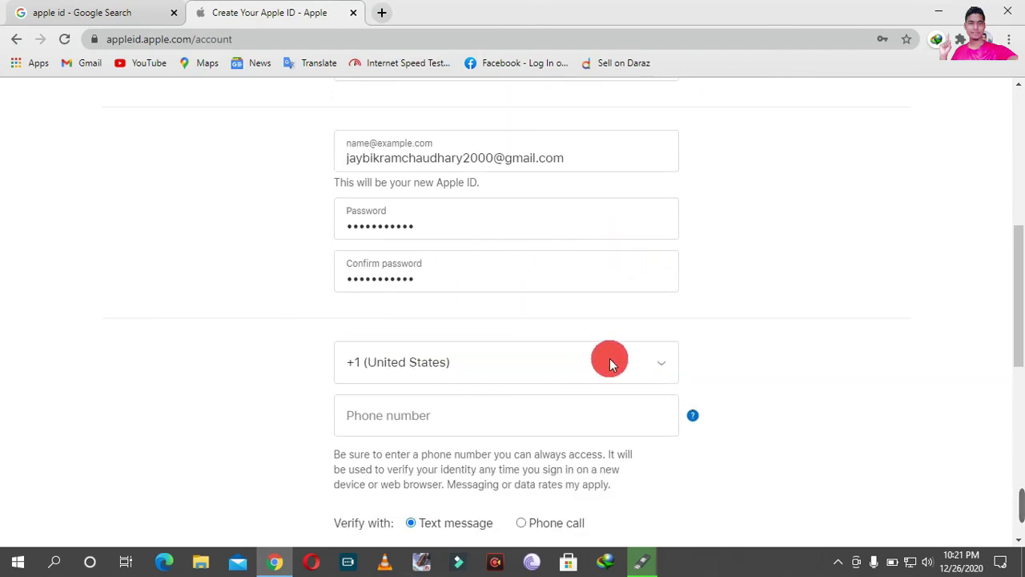
Step: Select the +977 (Nepal) country code and enter the phone number
{"action": "left_click", "coordinate": [665, 362]}
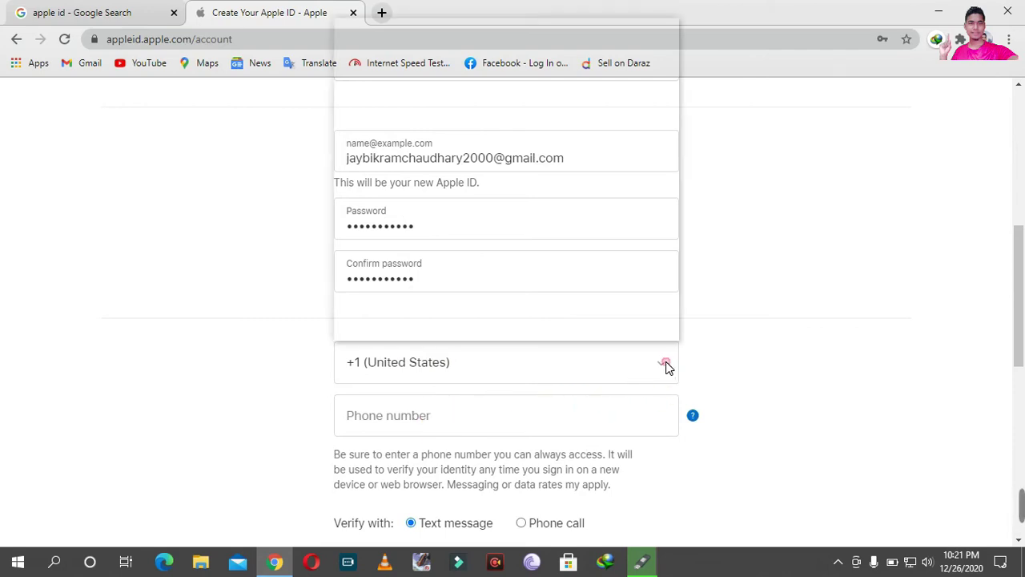
{"action": "scroll", "coordinate": [567, 236], "scroll_direction": "down", "scroll_amount": 3}
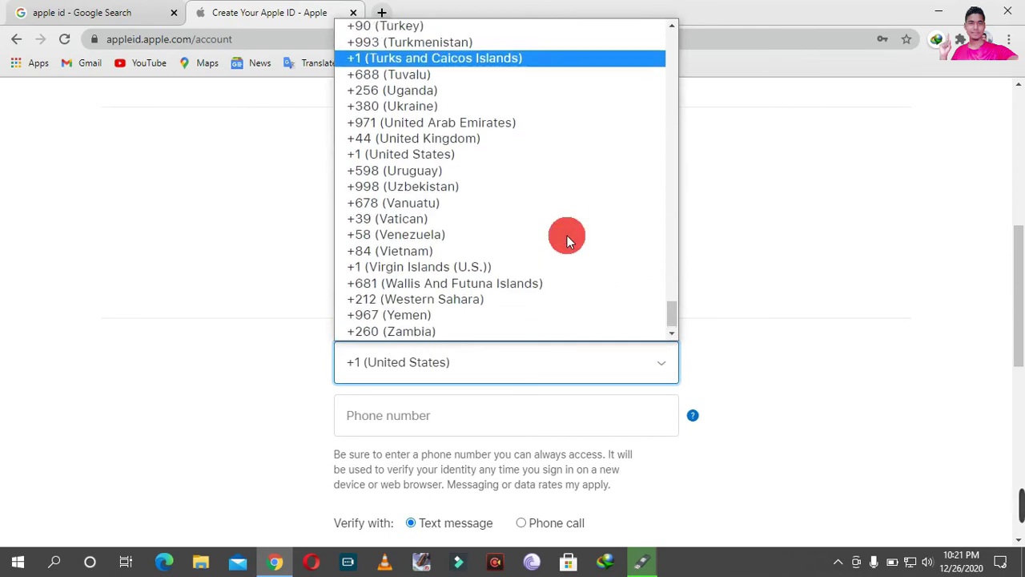
{"action": "scroll", "coordinate": [567, 241], "scroll_direction": "up", "scroll_amount": 20}
{"action": "scroll", "coordinate": [567, 235], "scroll_direction": "down", "scroll_amount": 2}
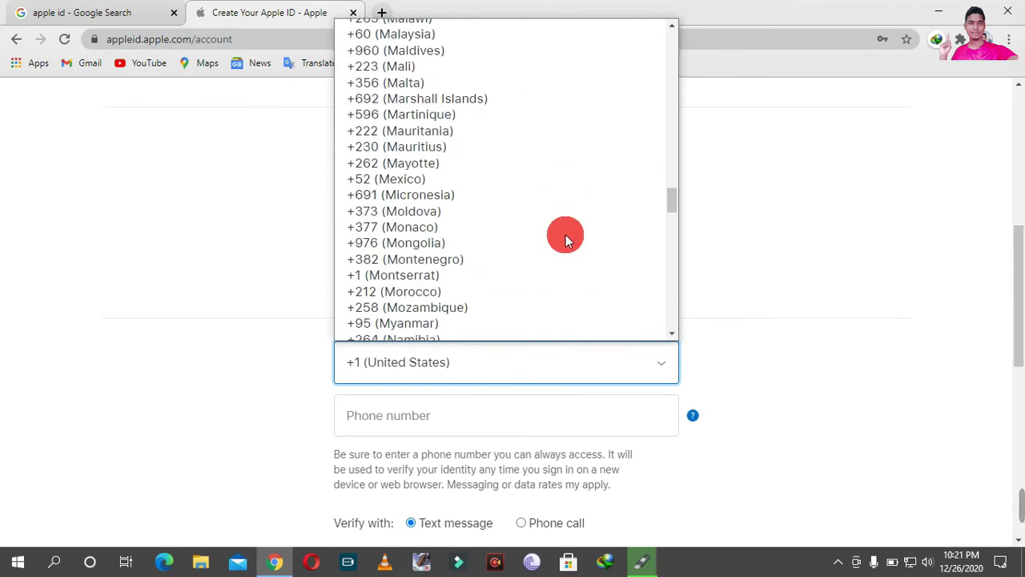
{"action": "scroll", "coordinate": [473, 206], "scroll_direction": "down", "scroll_amount": 2}
{"action": "left_click", "coordinate": [453, 223]}
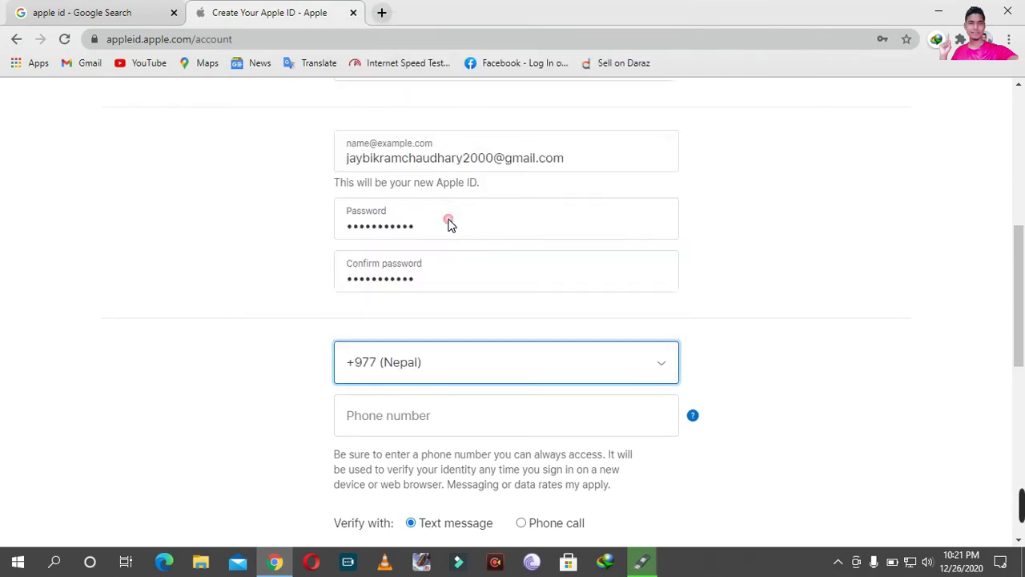
{"action": "left_click", "coordinate": [519, 418]}
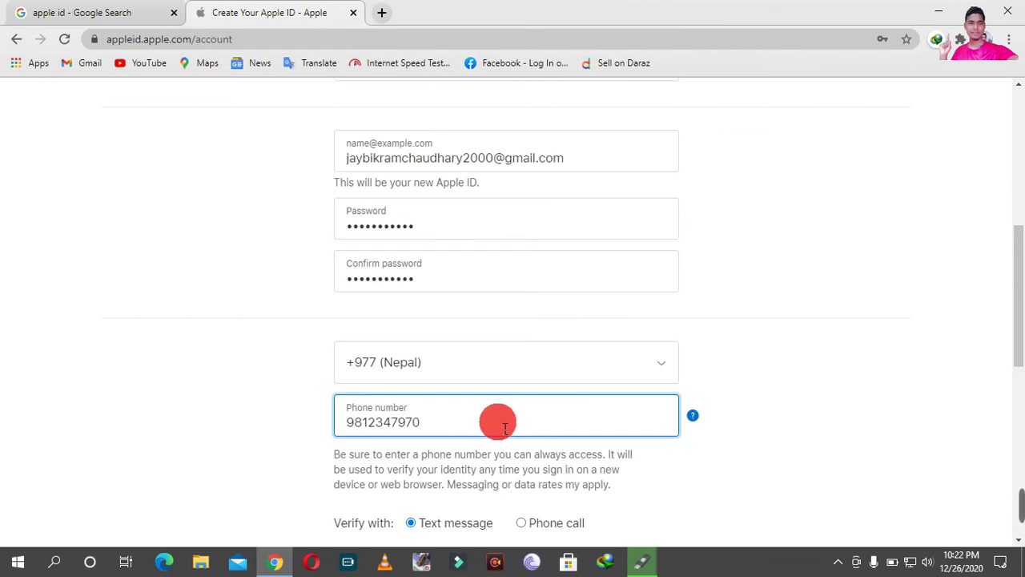
{"action": "scroll", "coordinate": [473, 404], "scroll_direction": "down", "scroll_amount": 2}
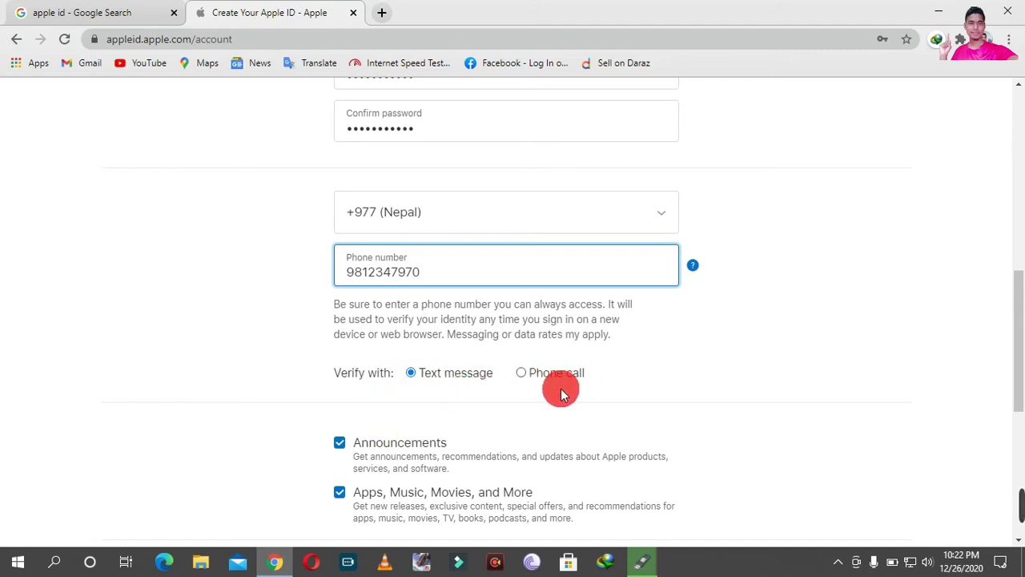
{"action": "scroll", "coordinate": [316, 375], "scroll_direction": "down", "scroll_amount": 2}
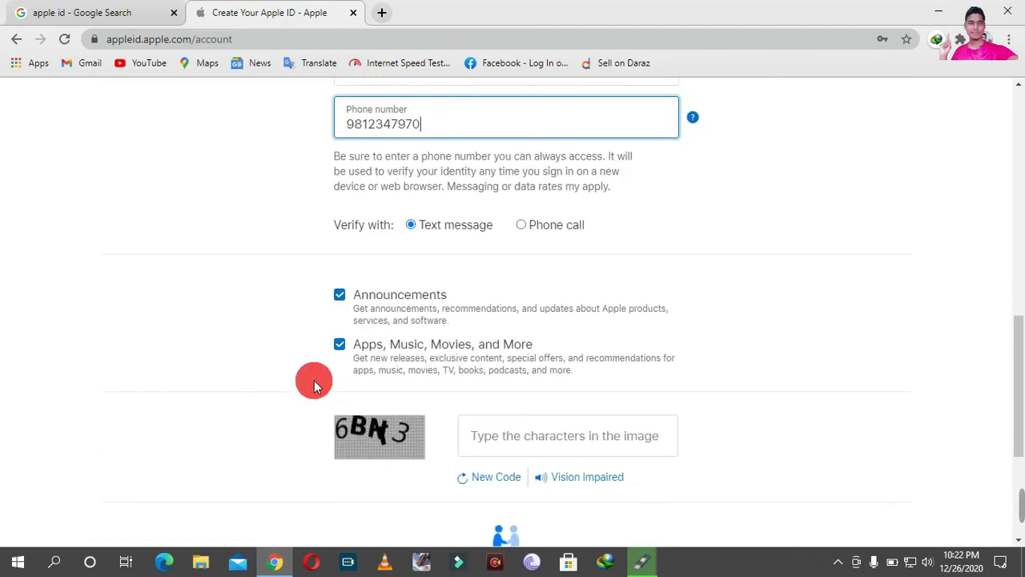
{"action": "scroll", "coordinate": [246, 362], "scroll_direction": "up", "scroll_amount": 2}
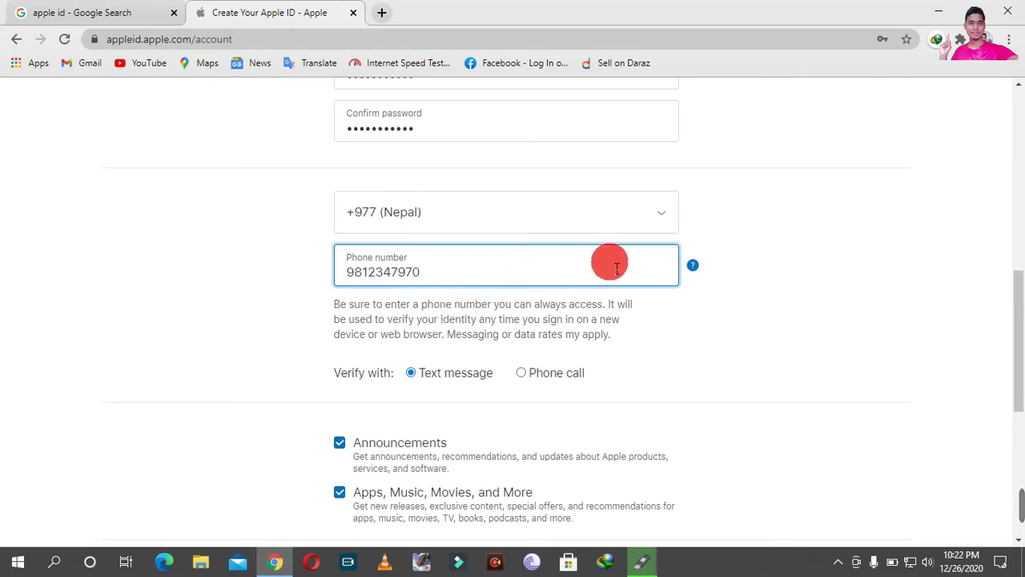
Step: Toggle verification to Phone call and back, leaving Text message selected
{"action": "left_click", "coordinate": [521, 372]}
{"action": "left_click", "coordinate": [412, 376]}
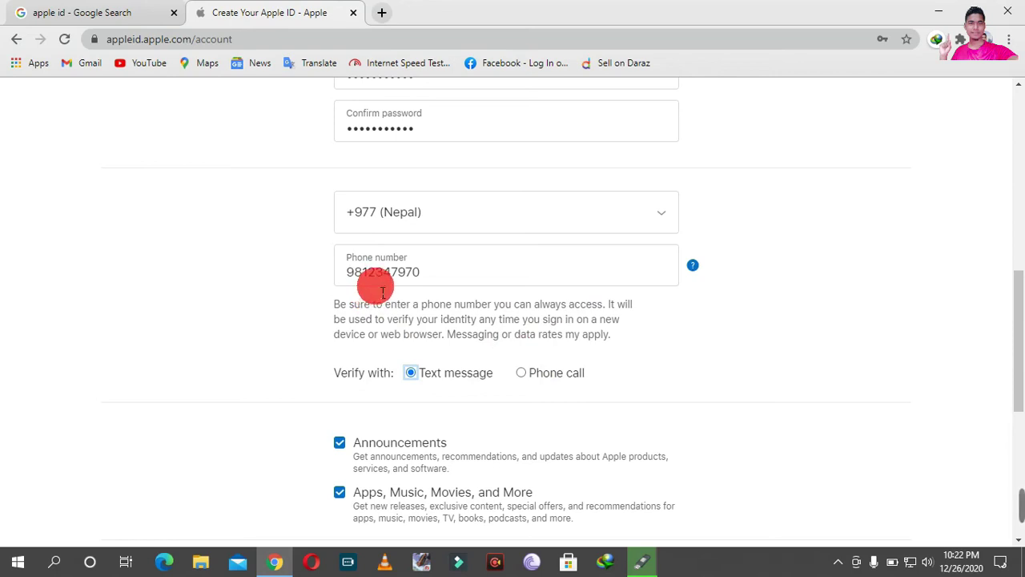
{"action": "left_click_drag", "start_coordinate": [443, 272], "coordinate": [350, 290]}
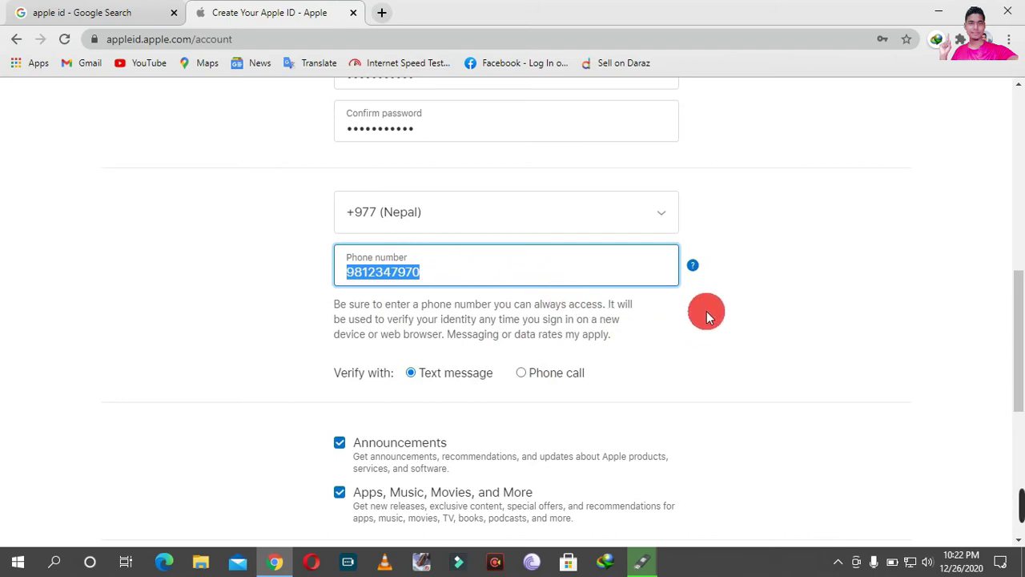
{"action": "left_click", "coordinate": [575, 269]}
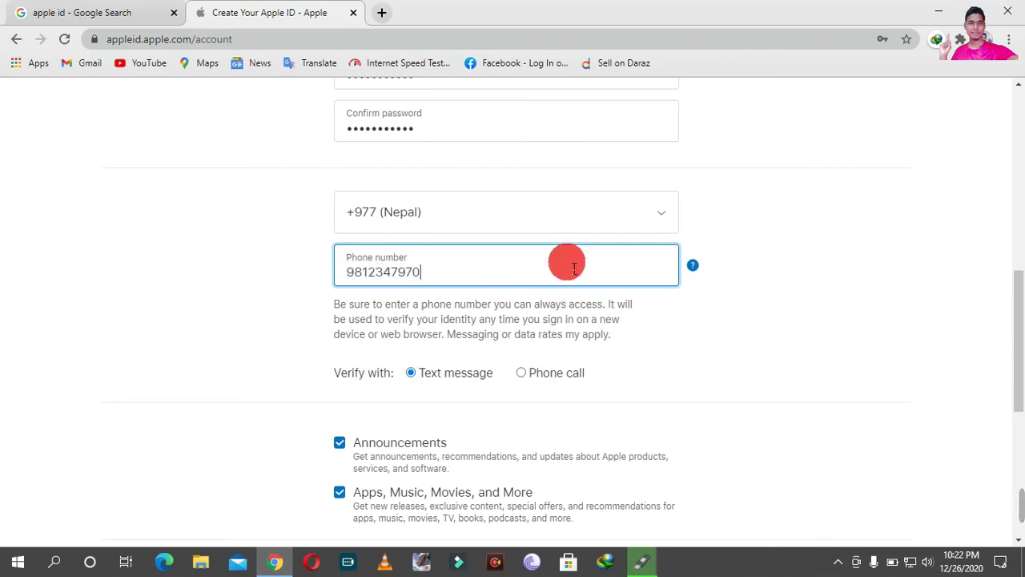
{"action": "scroll", "coordinate": [611, 315], "scroll_direction": "down", "scroll_amount": 3}
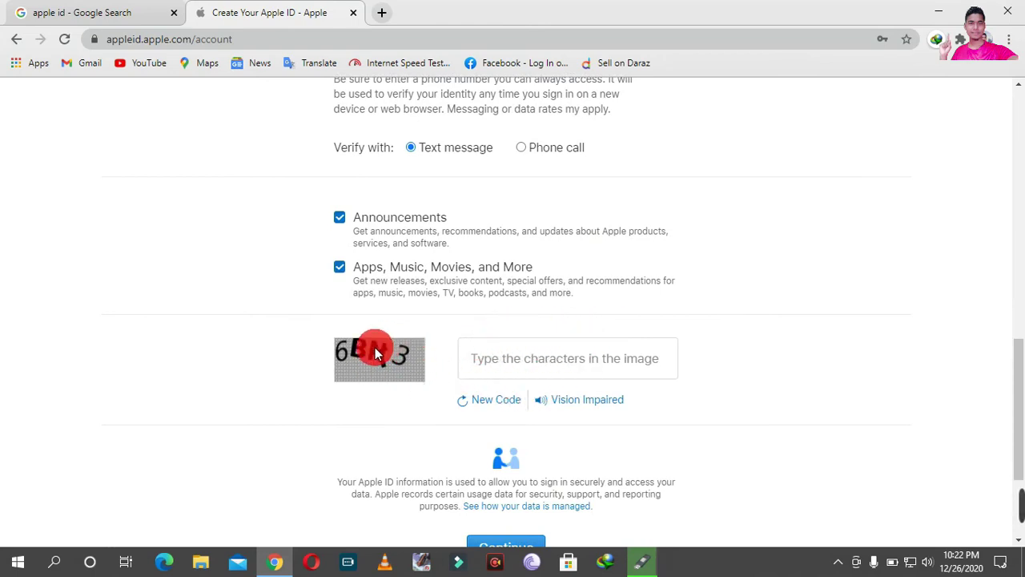
Step: Request new captcha images until legible and enter n1bnl as the code
{"action": "left_click", "coordinate": [527, 371]}
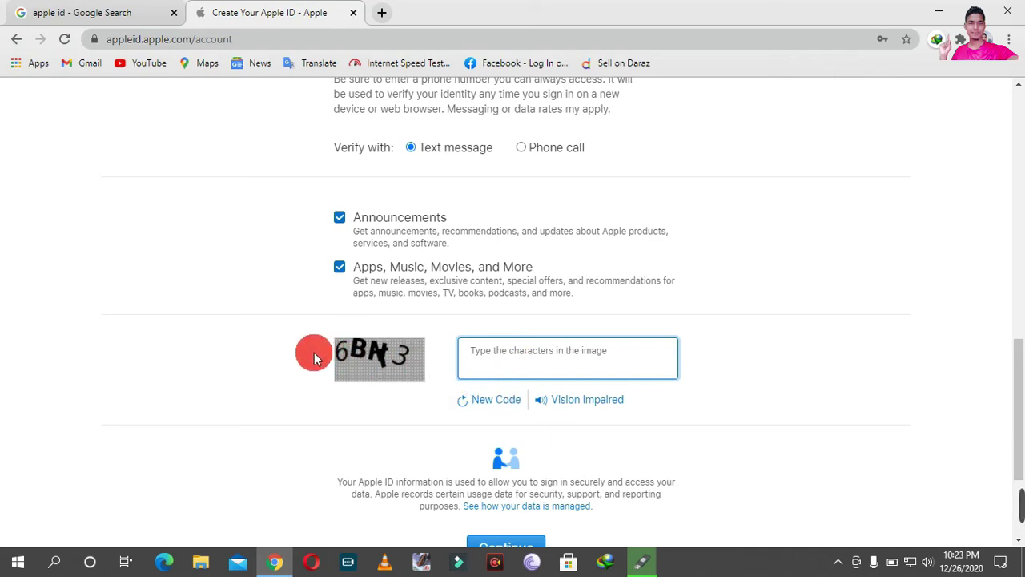
{"action": "left_click", "coordinate": [496, 399]}
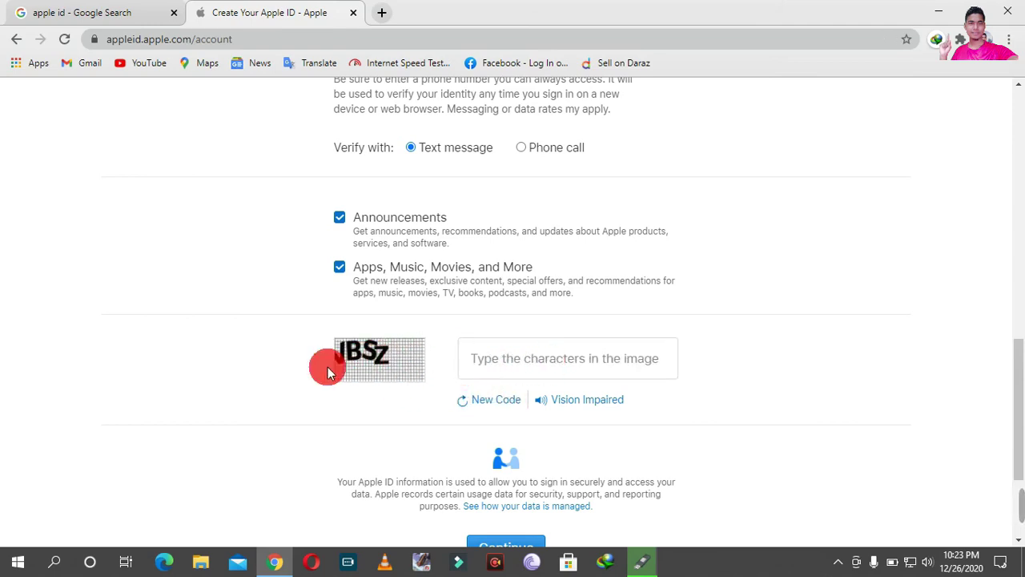
{"action": "left_click", "coordinate": [500, 401]}
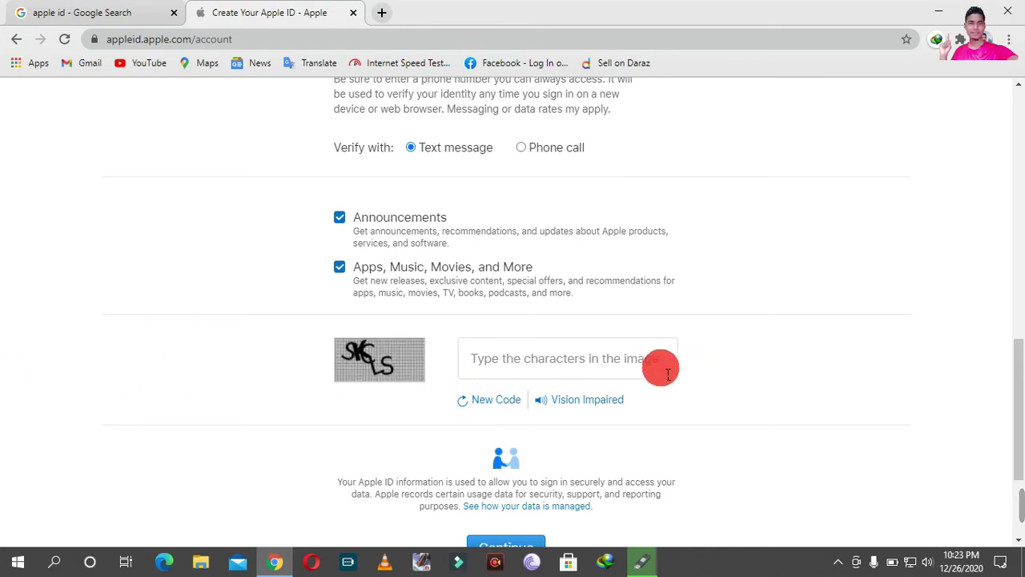
{"action": "left_click", "coordinate": [507, 400]}
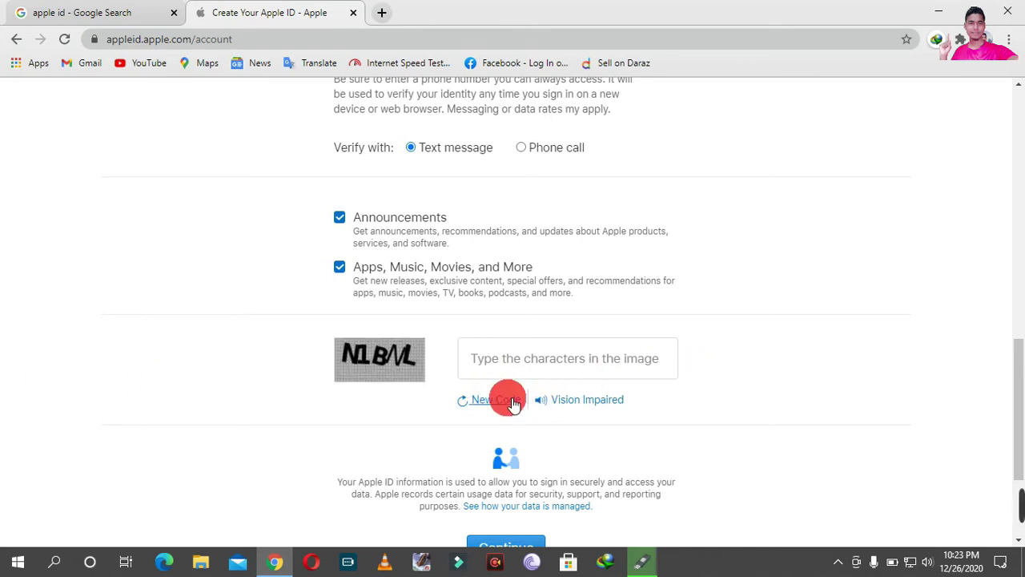
{"action": "left_click", "coordinate": [512, 362]}
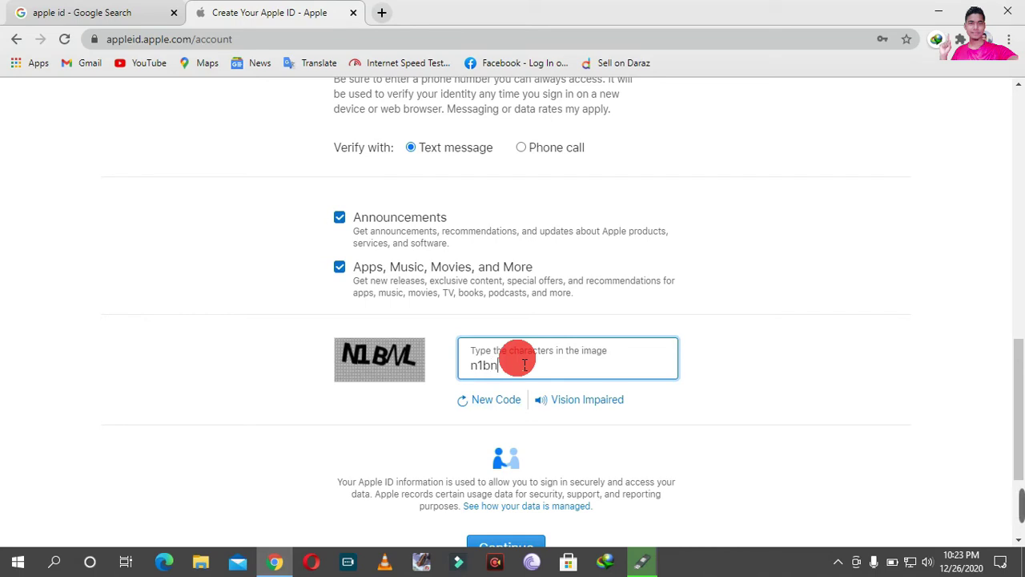
{"action": "scroll", "coordinate": [585, 369], "scroll_direction": "down", "scroll_amount": 1}
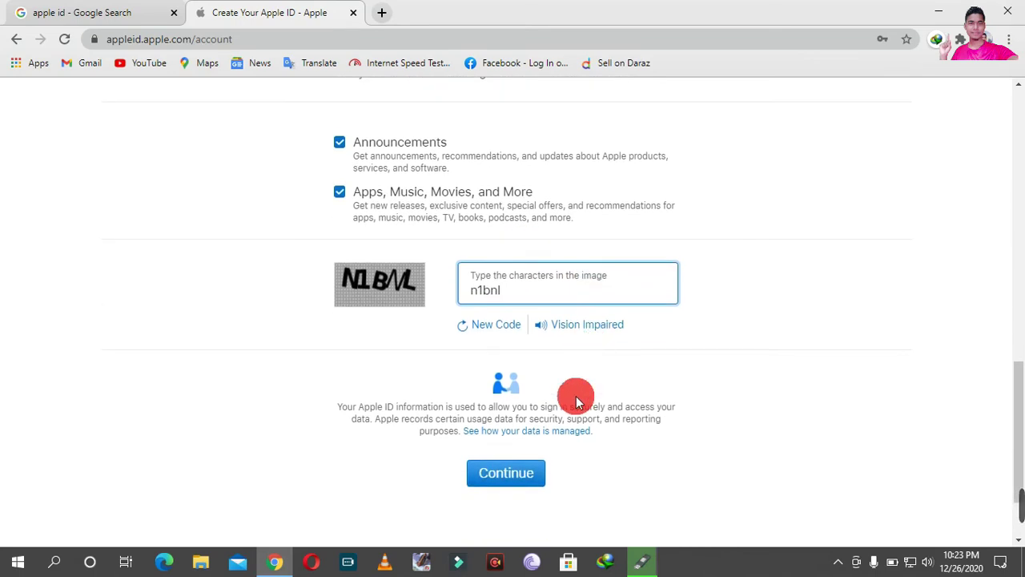
Step: Submit the sign-up form with Continue and launch Windows Mail from the taskbar
{"action": "left_click", "coordinate": [513, 476]}
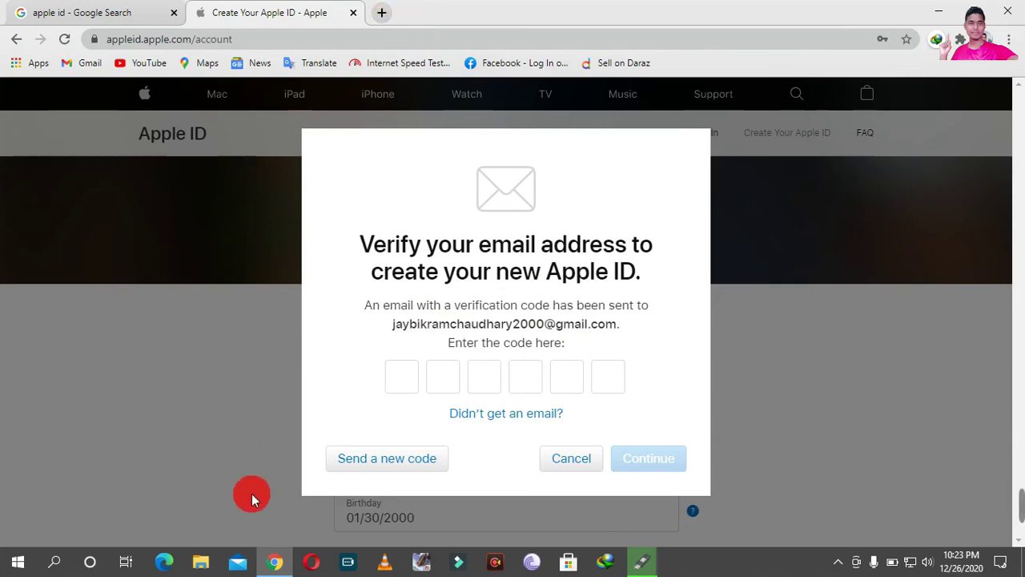
{"action": "left_click", "coordinate": [246, 562]}
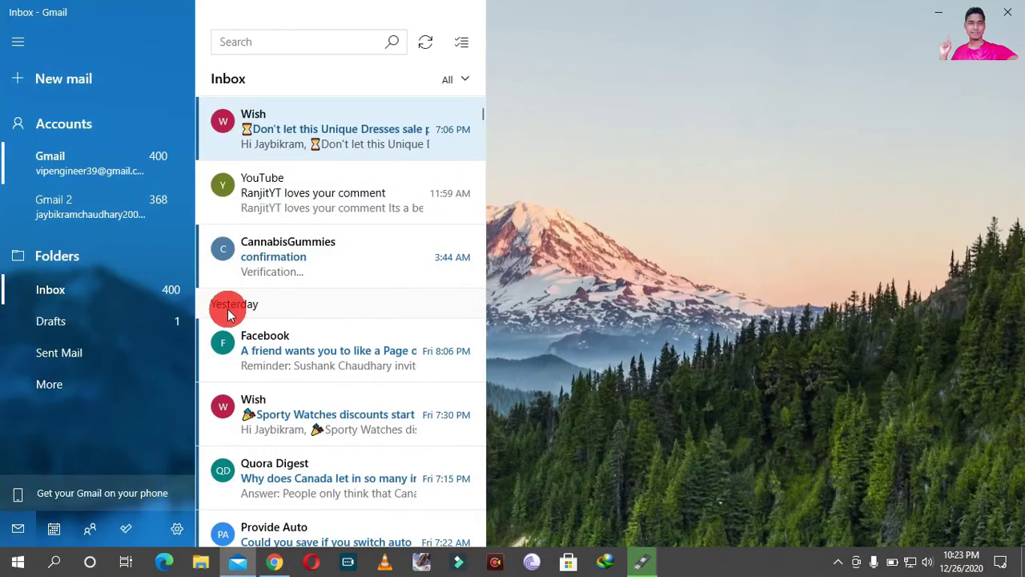
Step: Switch Windows Mail to the Gmail 2 account's inbox
{"action": "left_click", "coordinate": [107, 212]}
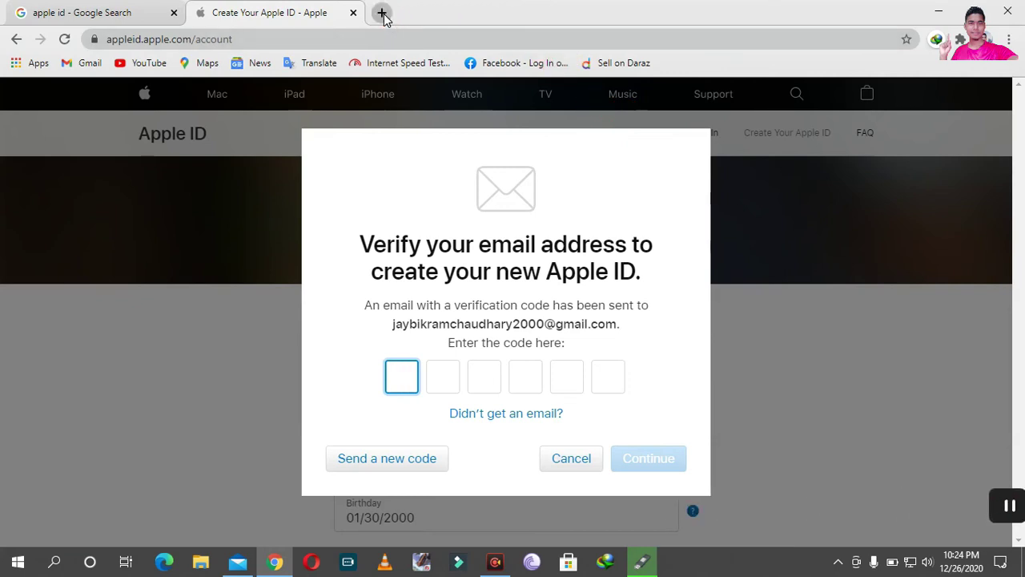
Step: In a new Gmail tab, open Apple's verification email and copy its six-digit code
{"action": "left_click", "coordinate": [383, 15]}
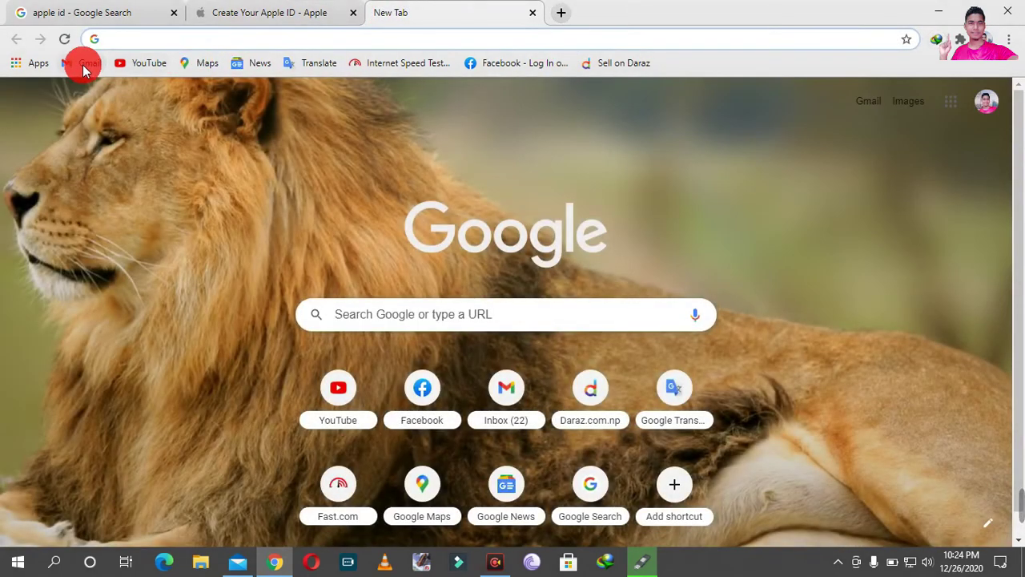
{"action": "left_click", "coordinate": [81, 65]}
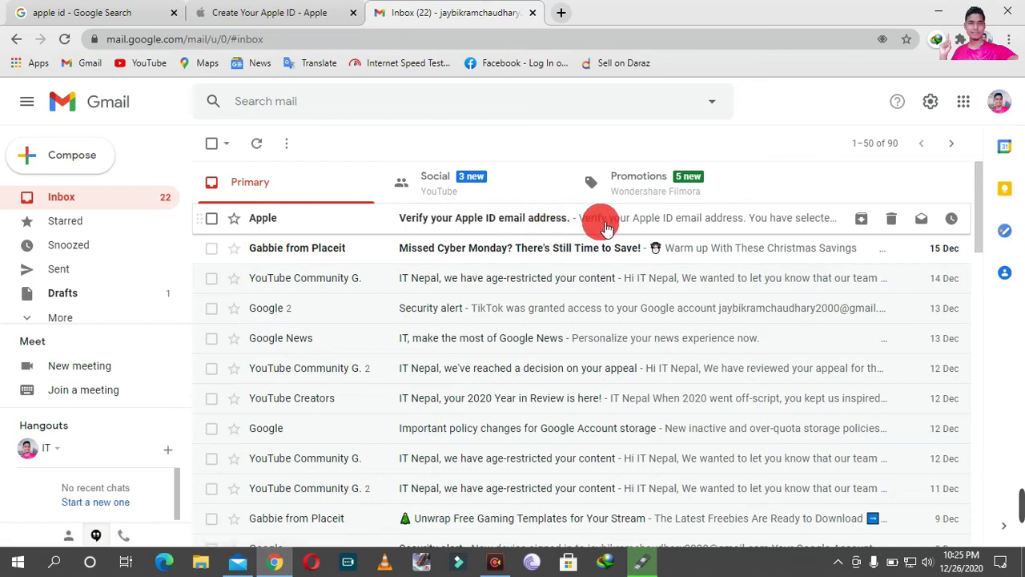
{"action": "left_click", "coordinate": [600, 222]}
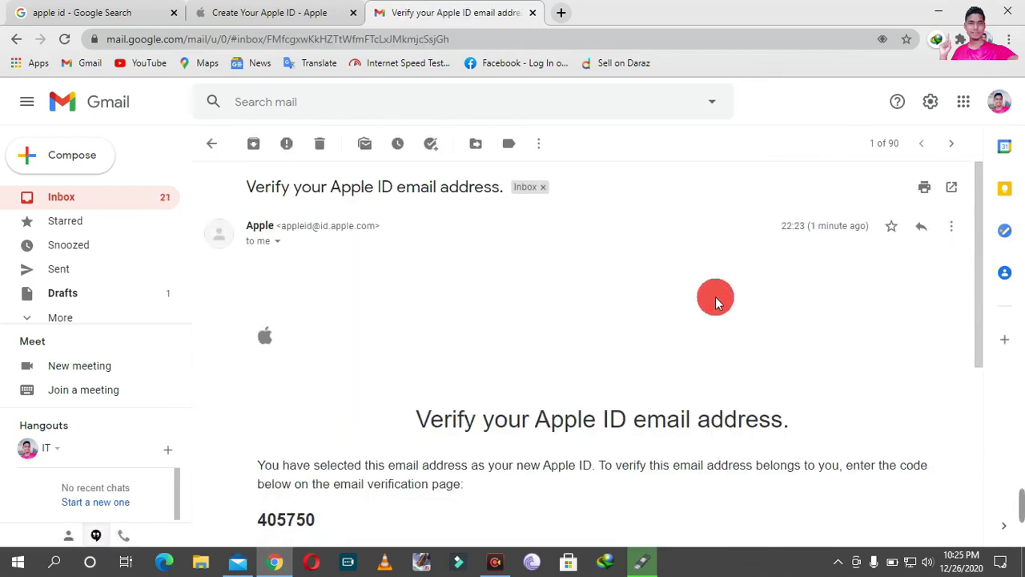
{"action": "scroll", "coordinate": [716, 297], "scroll_direction": "down", "scroll_amount": 2}
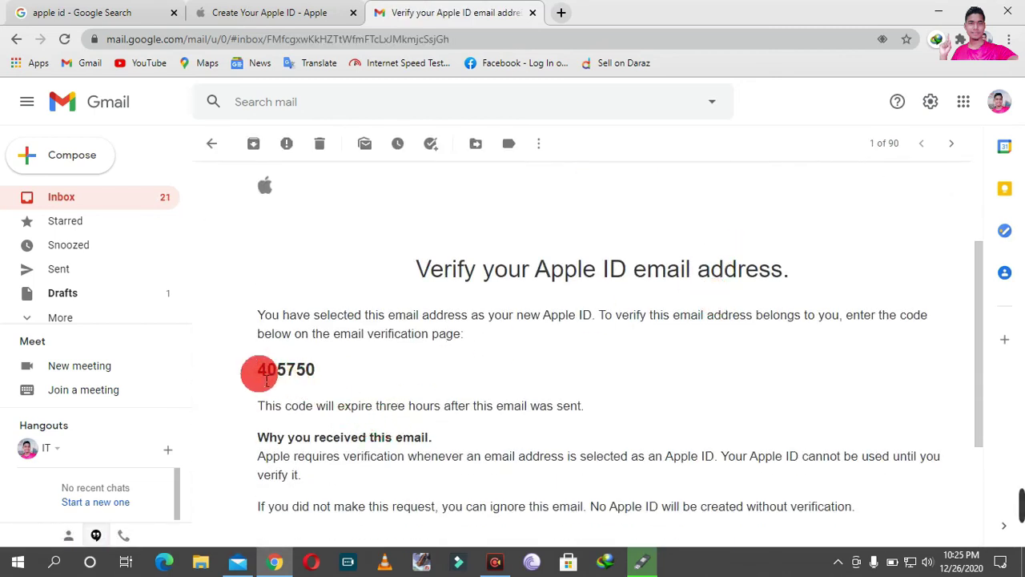
{"action": "left_click_drag", "start_coordinate": [267, 380], "coordinate": [319, 380]}
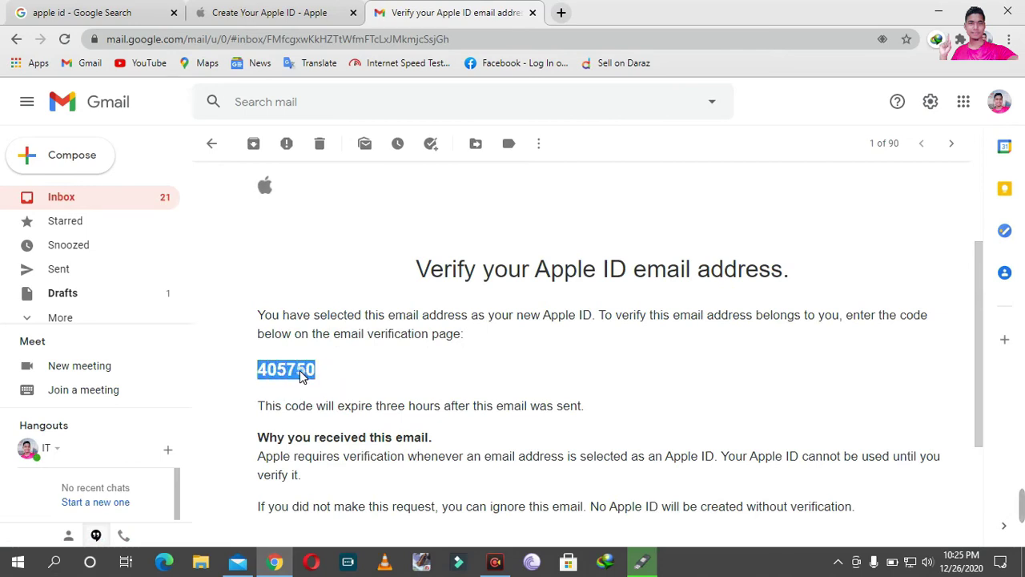
{"action": "right_click", "coordinate": [327, 377]}
{"action": "left_click", "coordinate": [356, 382]}
Step: Paste the copied six-digit code into the Apple ID code boxes and continue
{"action": "left_click", "coordinate": [270, 30]}
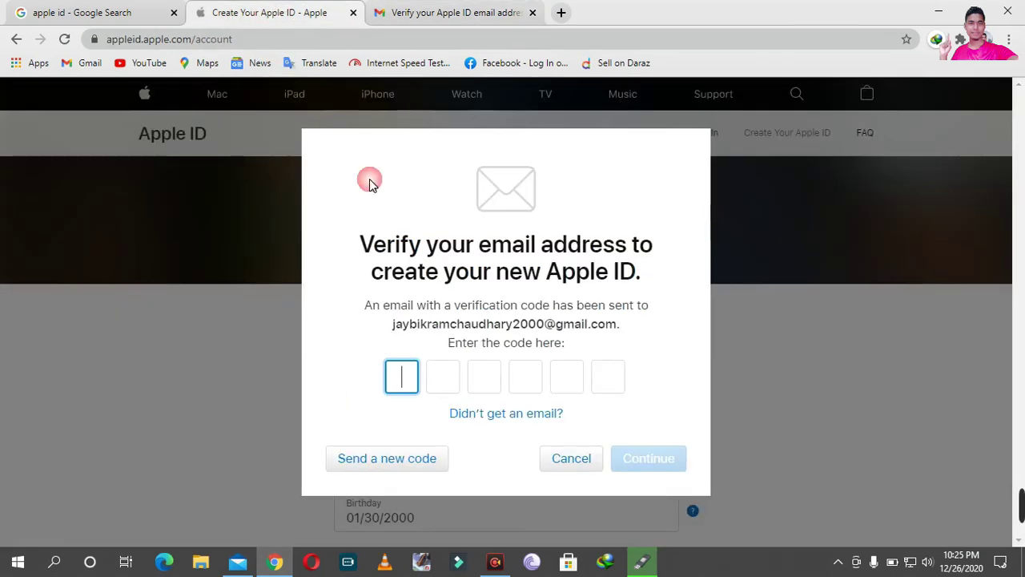
{"action": "left_click", "coordinate": [405, 377]}
{"action": "right_click", "coordinate": [407, 381]}
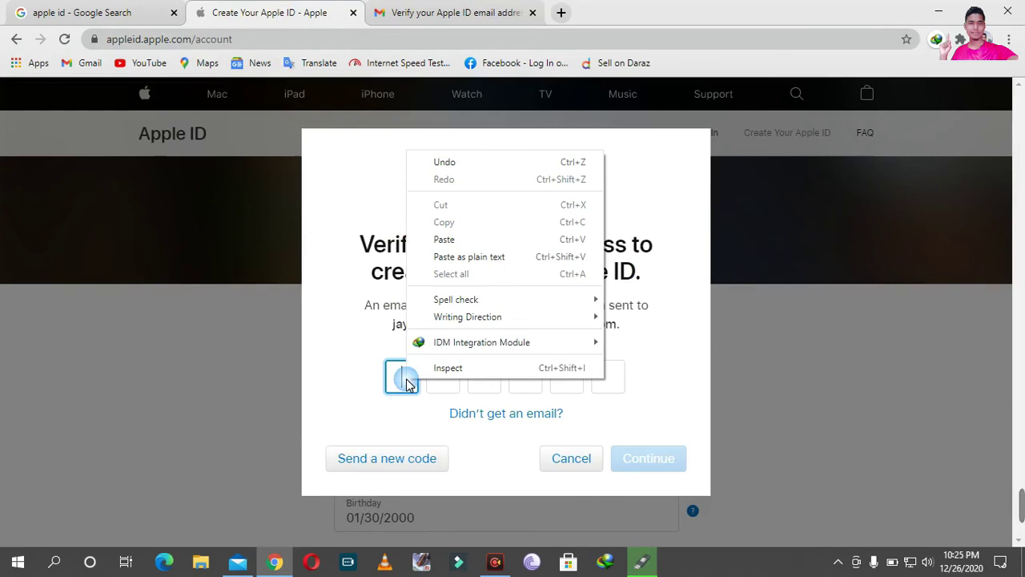
{"action": "left_click", "coordinate": [470, 239]}
{"action": "left_click", "coordinate": [657, 376]}
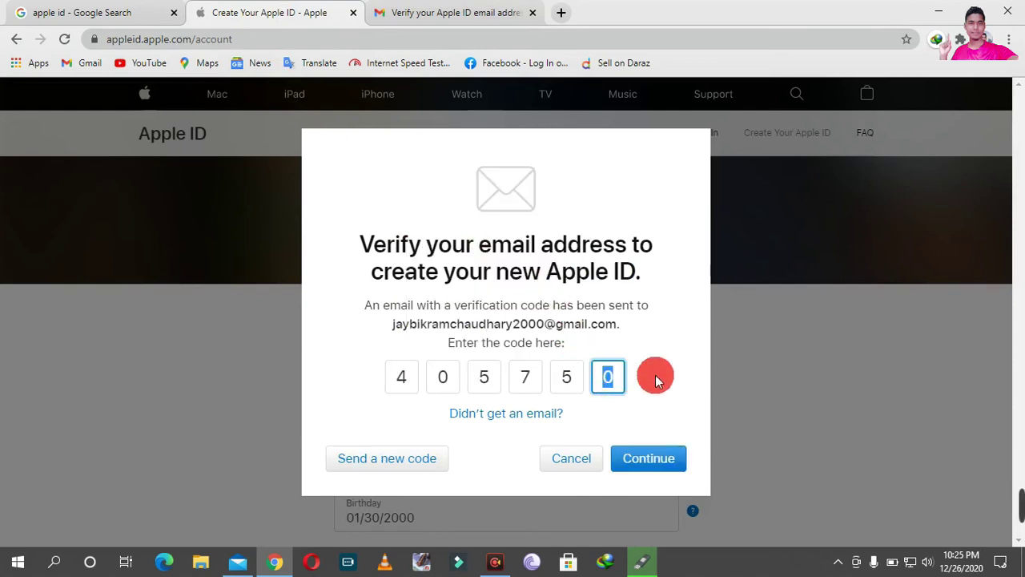
{"action": "left_click", "coordinate": [650, 461]}
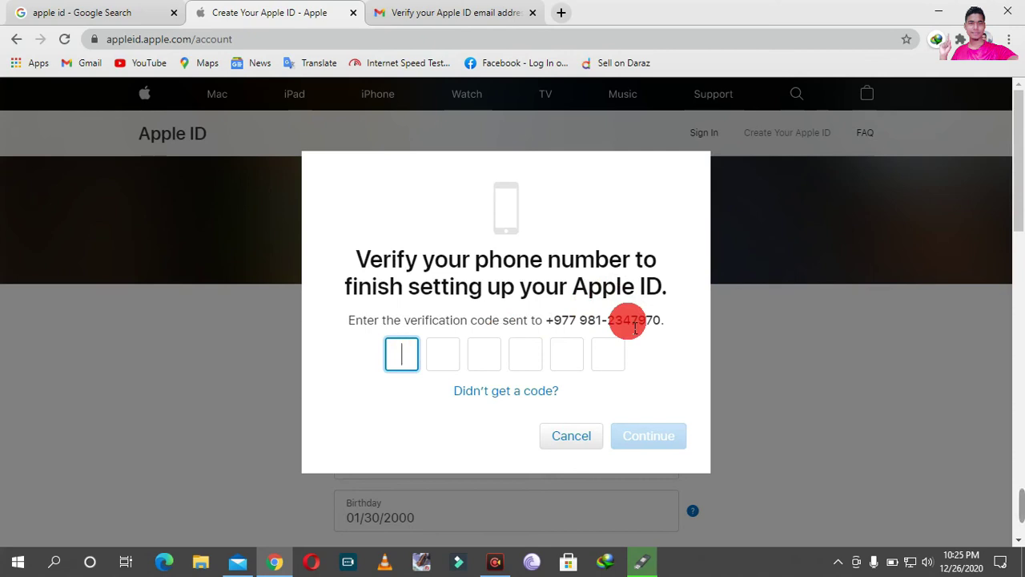
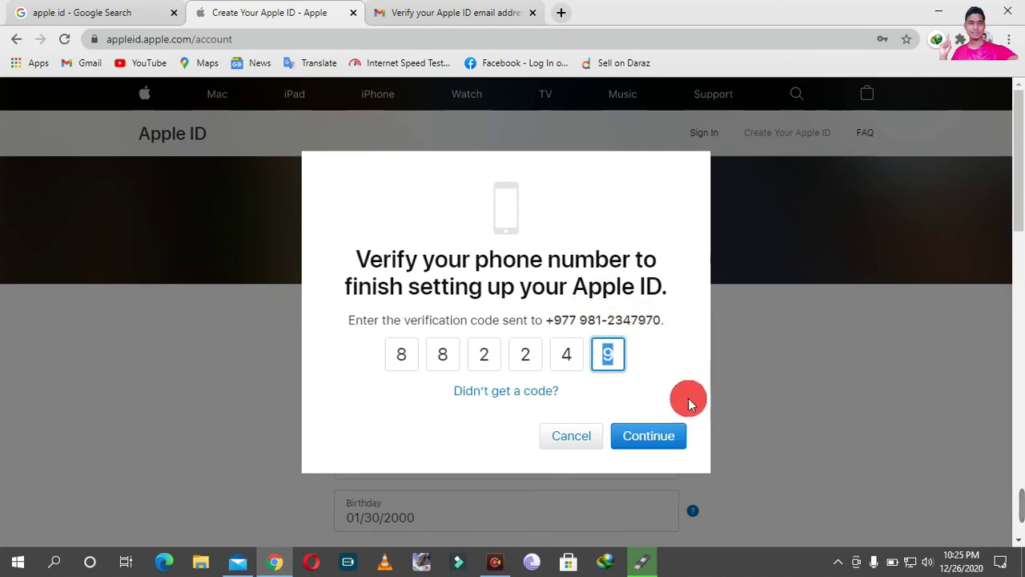
Step: Enter the six-digit SMS verification code and submit it to confirm the phone number
{"action": "left_click", "coordinate": [668, 442]}
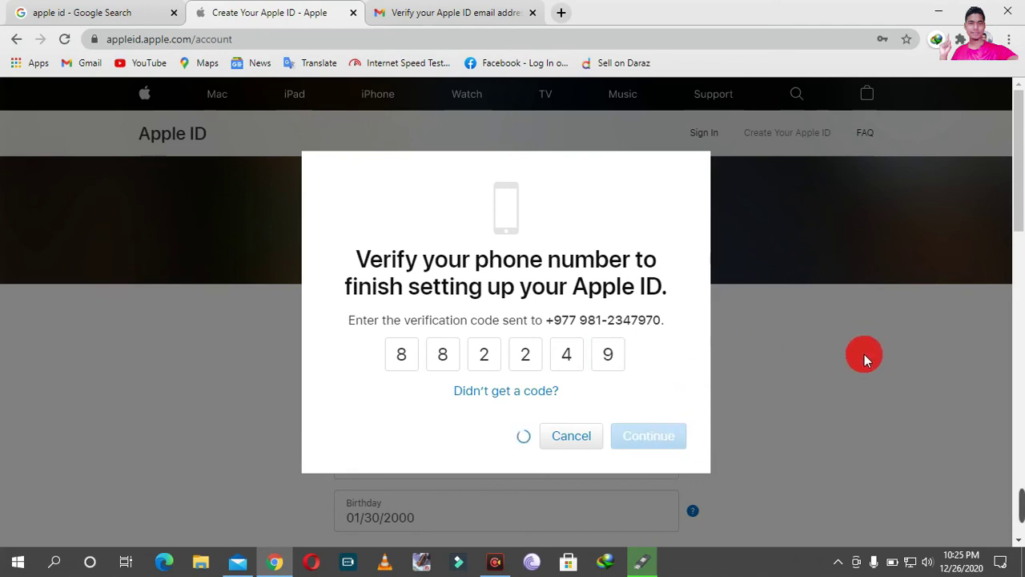